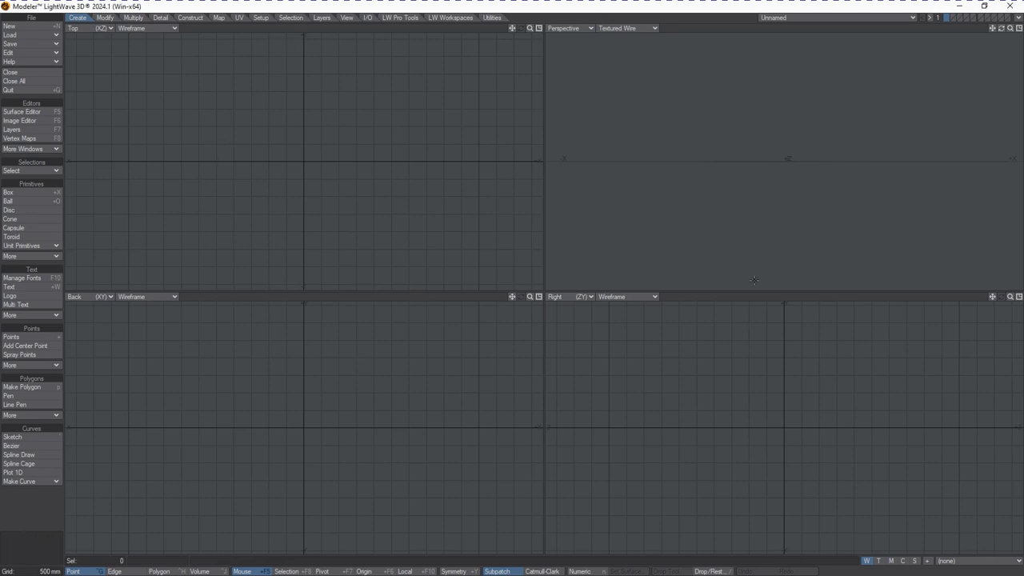
# Restore the maximized Modeler window to a floating window over Layout.
pyautogui.doubleClick(538, 6)
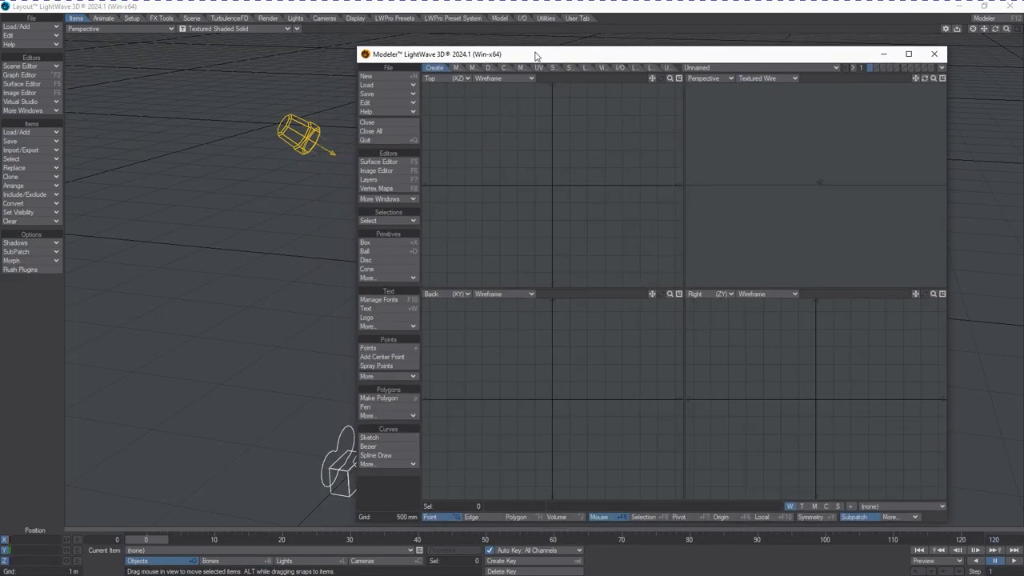
# Move Modeler aside to reveal Layout and back, then switch to Layout with F12.
pyautogui.moveTo(536, 54); pyautogui.dragTo(1023, 72)
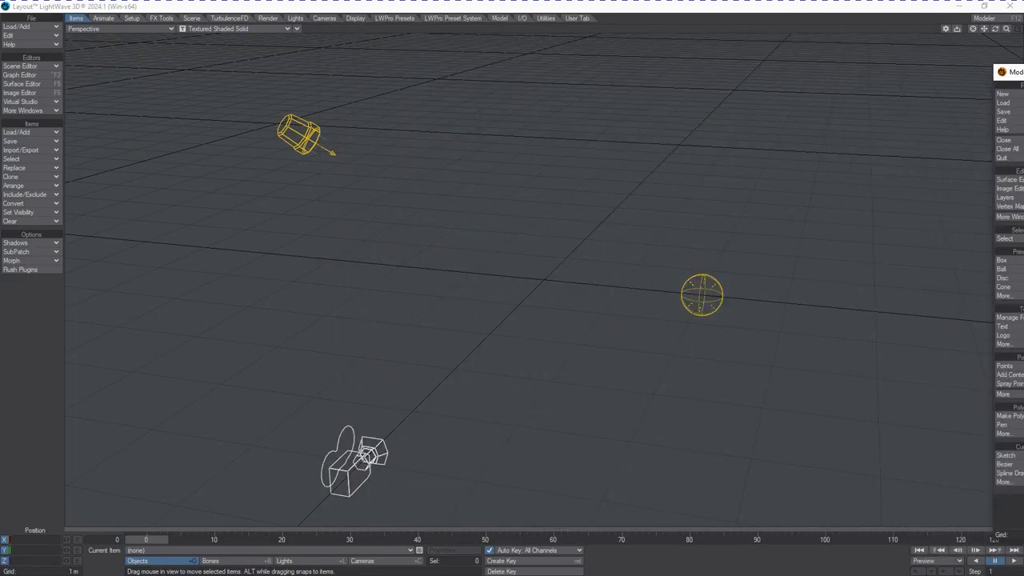
pyautogui.moveTo(1009, 71); pyautogui.dragTo(157, 55)
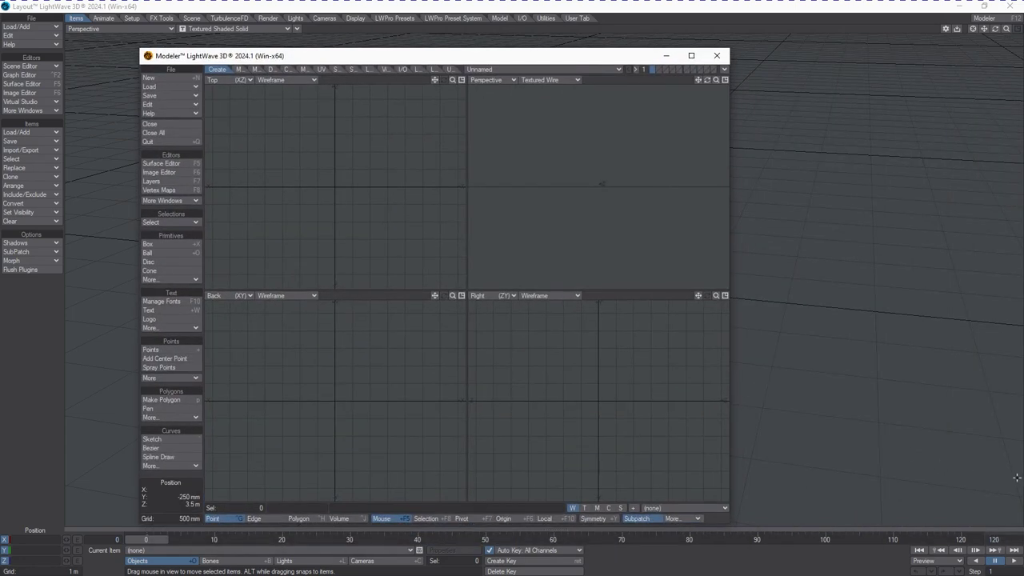
pyautogui.press('F12')
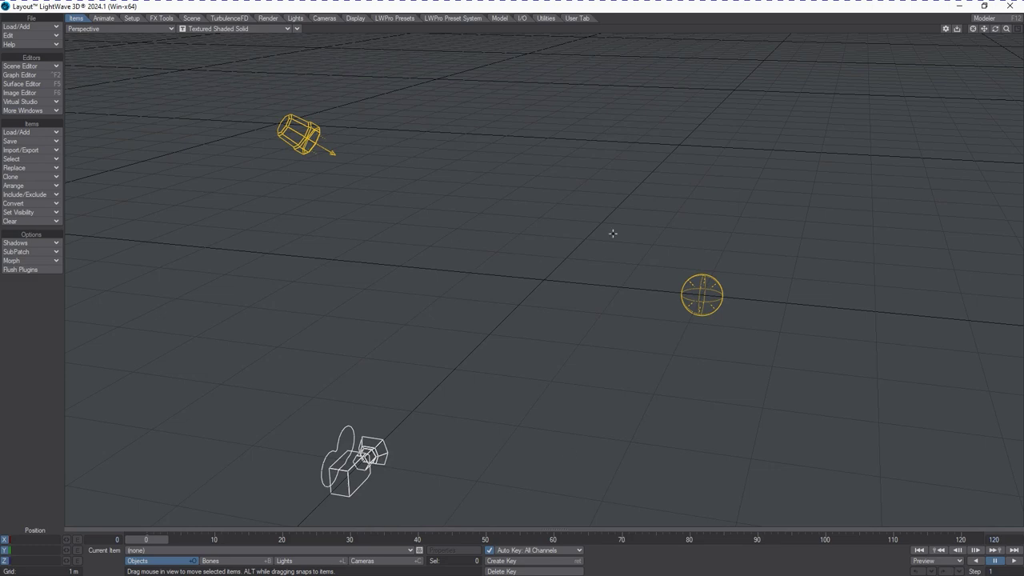
pyautogui.moveTo(916, 6); pyautogui.dragTo(800, 16)
# Open the LightWave Hub tray menu's Launch entry and shift the un-maximized Layout window down-right.
pyautogui.moveTo(992, 387)
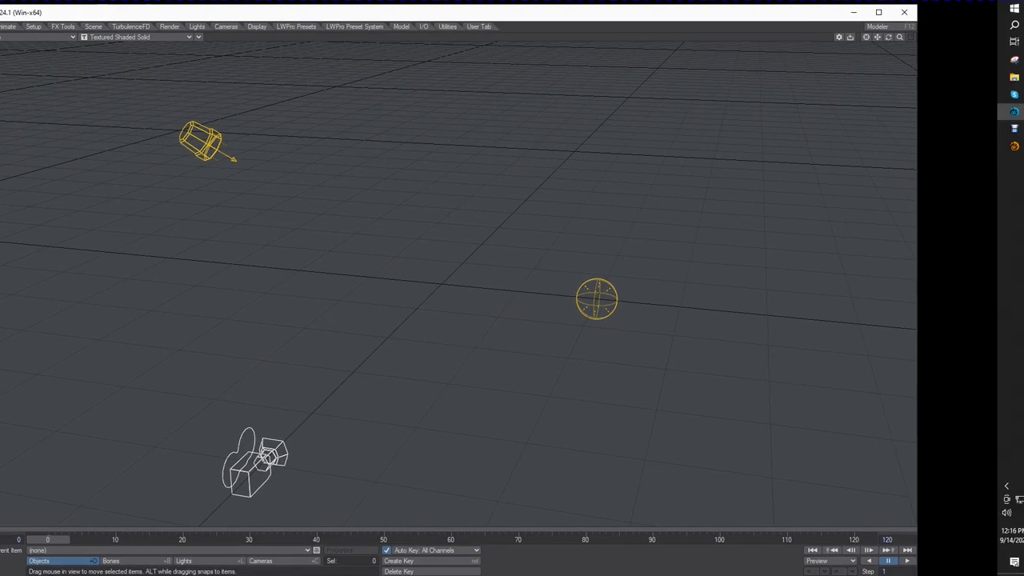
pyautogui.click(999, 486)
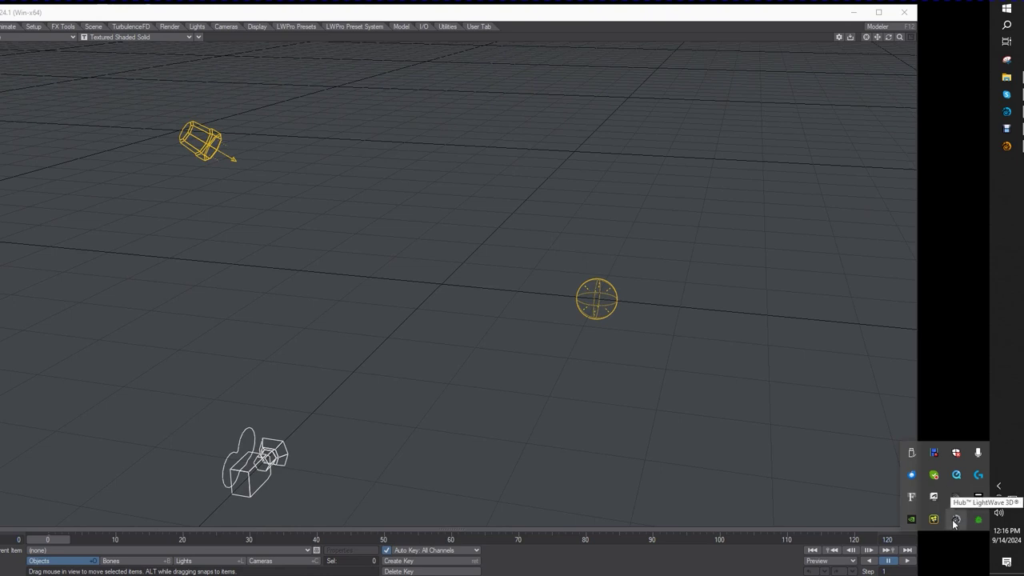
pyautogui.rightClick(958, 521)
pyautogui.moveTo(970, 479)
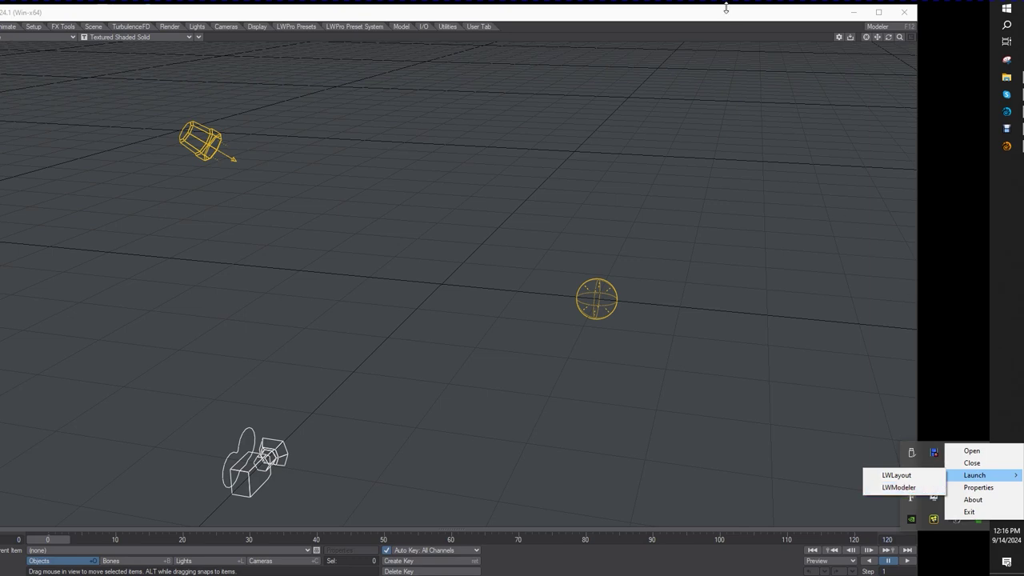
pyautogui.moveTo(731, 18); pyautogui.dragTo(805, 65)
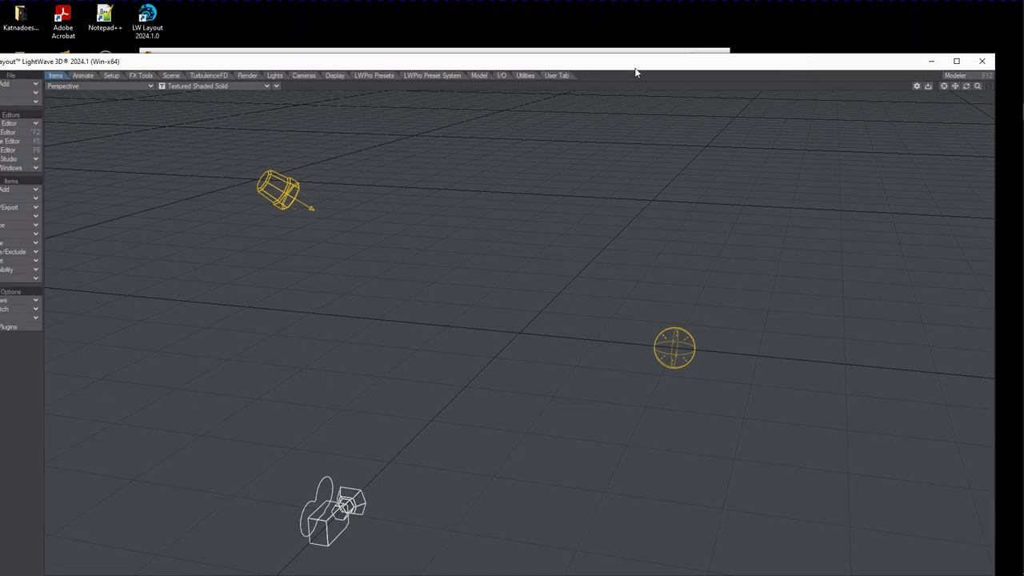
pyautogui.moveTo(636, 73); pyautogui.dragTo(663, 96)
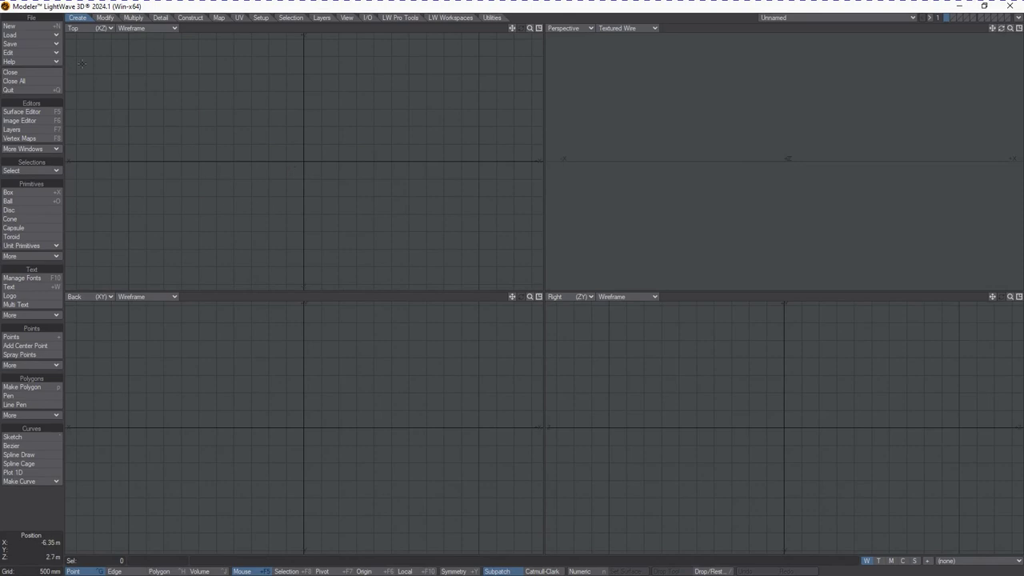
# Draw a box about 3.65 m square and 2.15 m tall, then centre it on the origin.
pyautogui.click(48, 191)
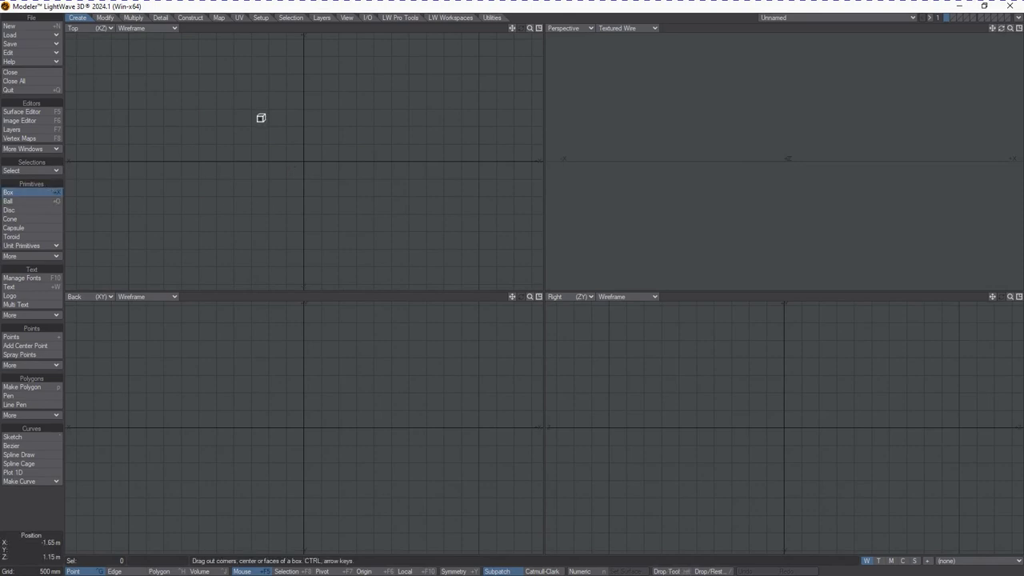
pyautogui.moveTo(256, 99); pyautogui.dragTo(383, 510)
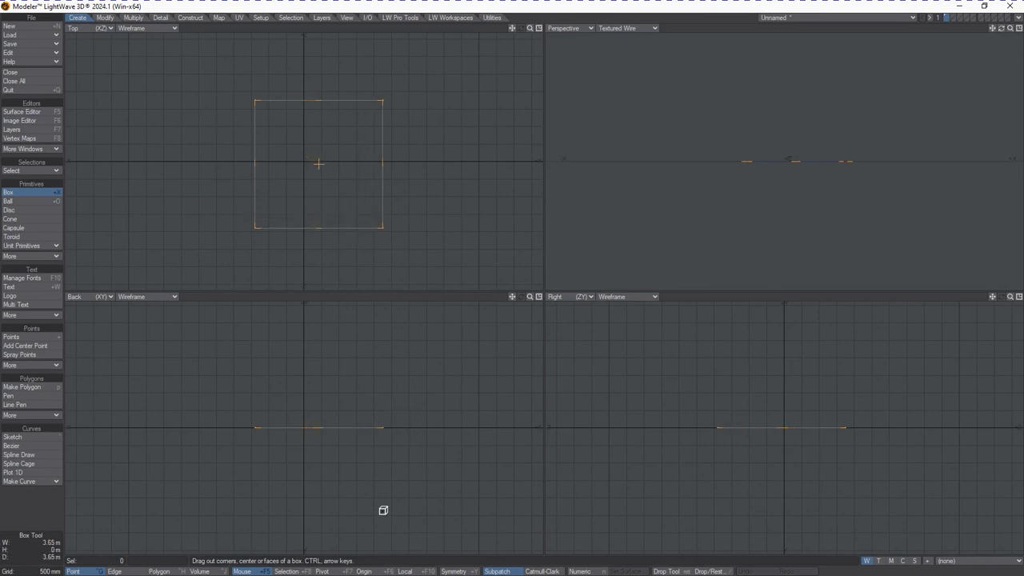
pyautogui.moveTo(384, 423); pyautogui.dragTo(384, 352)
pyautogui.press('space')
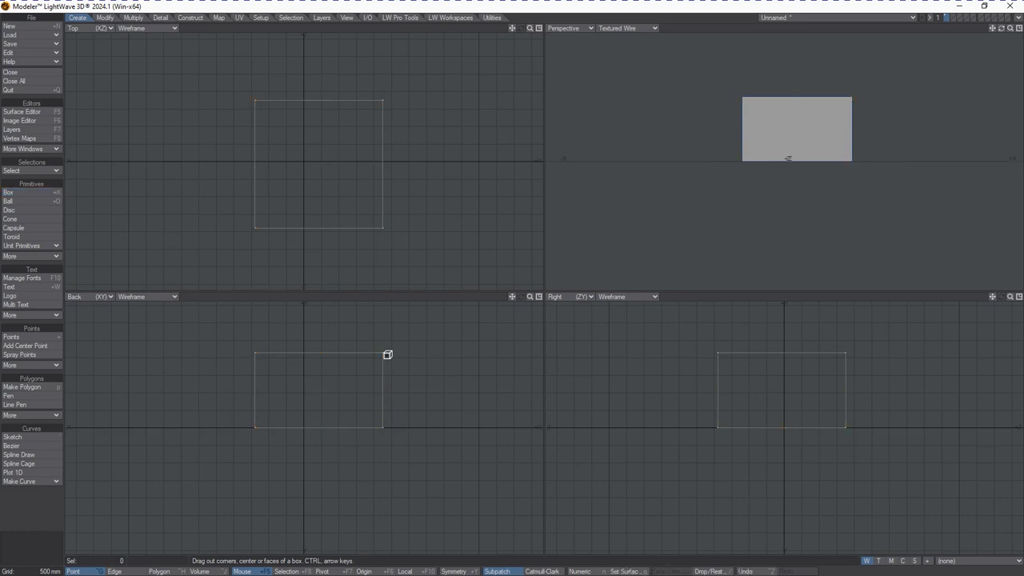
pyautogui.press('F2')
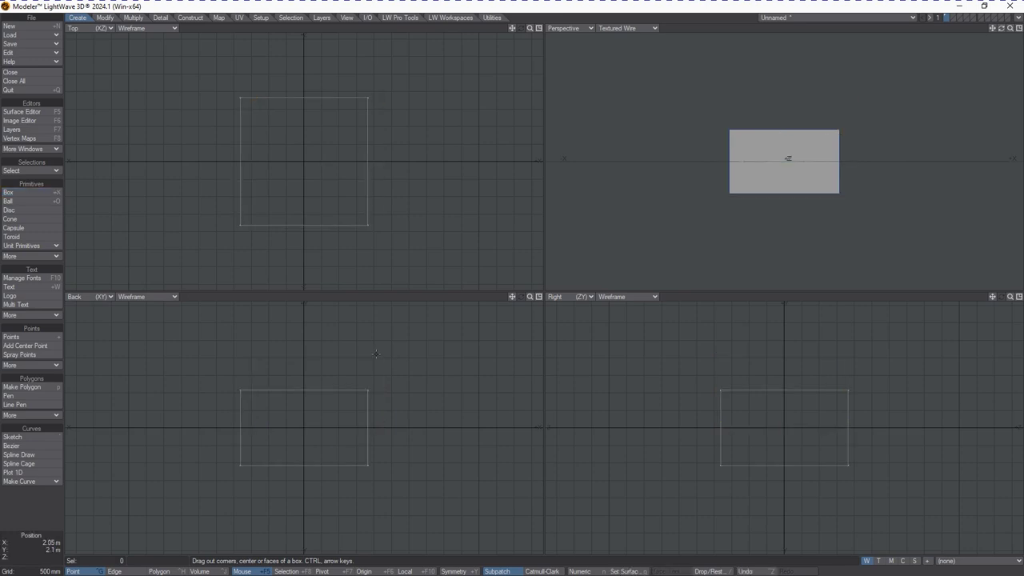
# Assign the box a new surface named BoxSurface.
pyautogui.press('q')
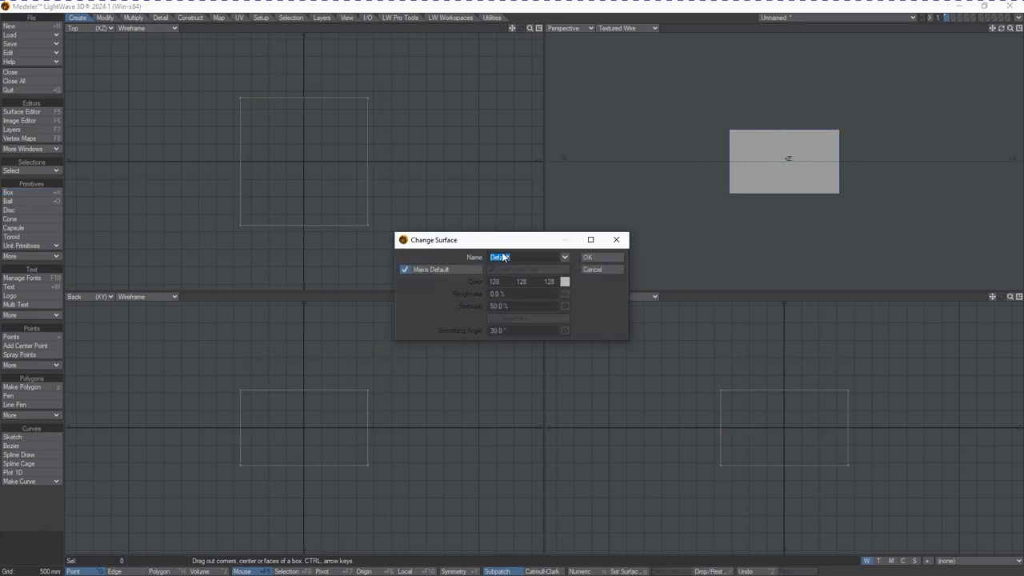
pyautogui.write('BoxSurface')
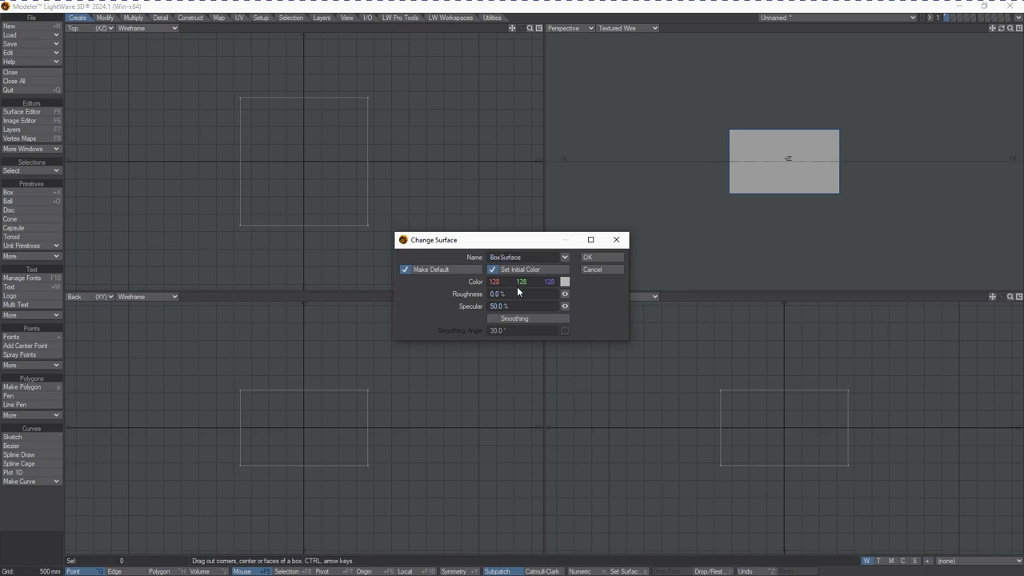
pyautogui.click(601, 257)
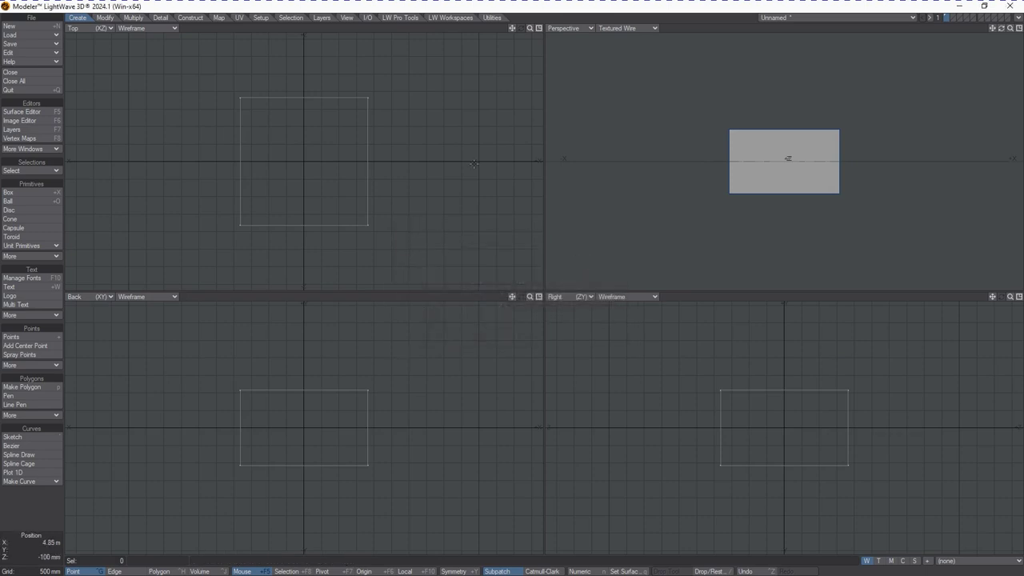
# Save the object as SimpleBox and restore Modeler to a floating window.
pyautogui.click(35, 44)
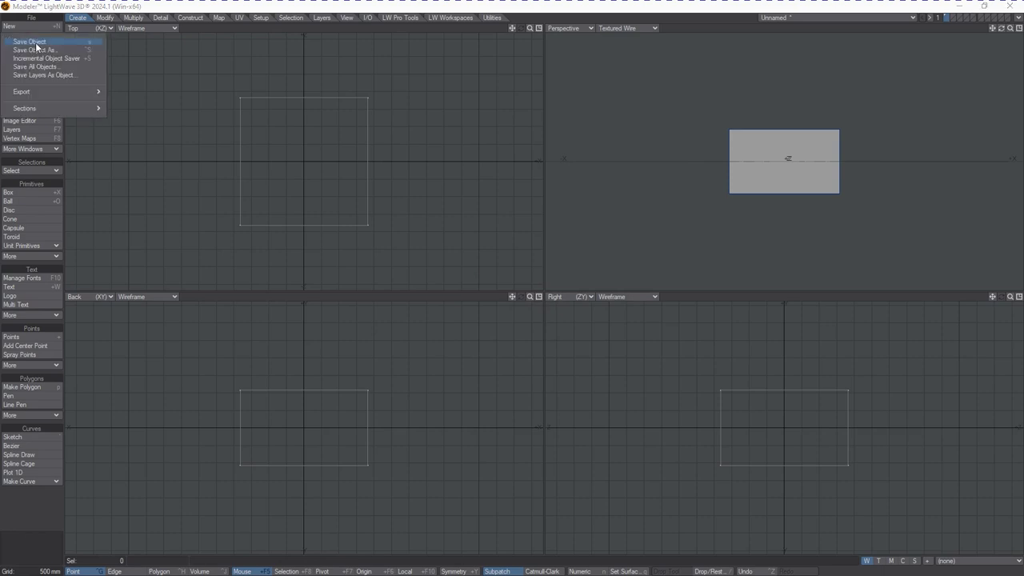
pyautogui.click(36, 49)
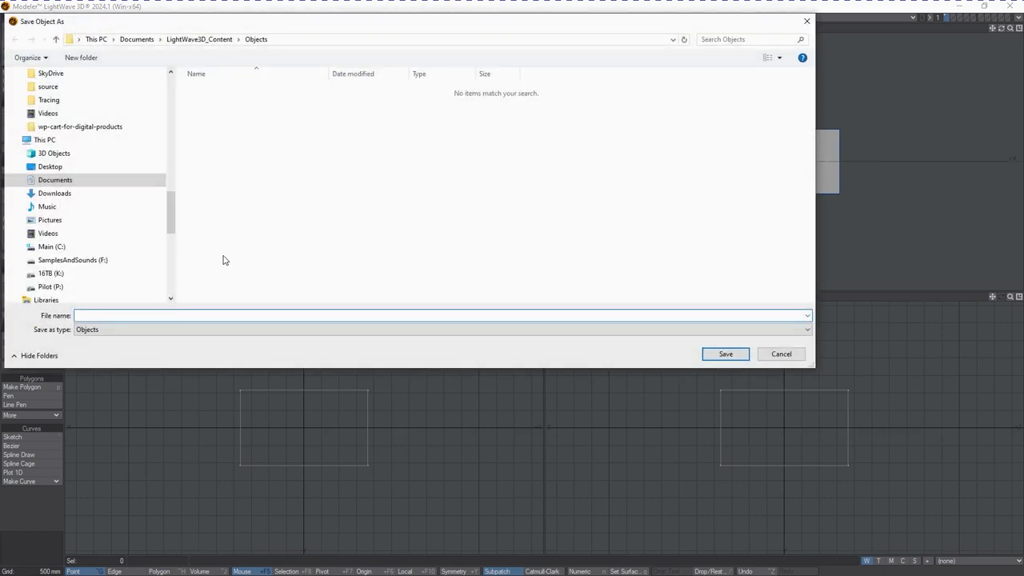
pyautogui.write('SimpleBox')
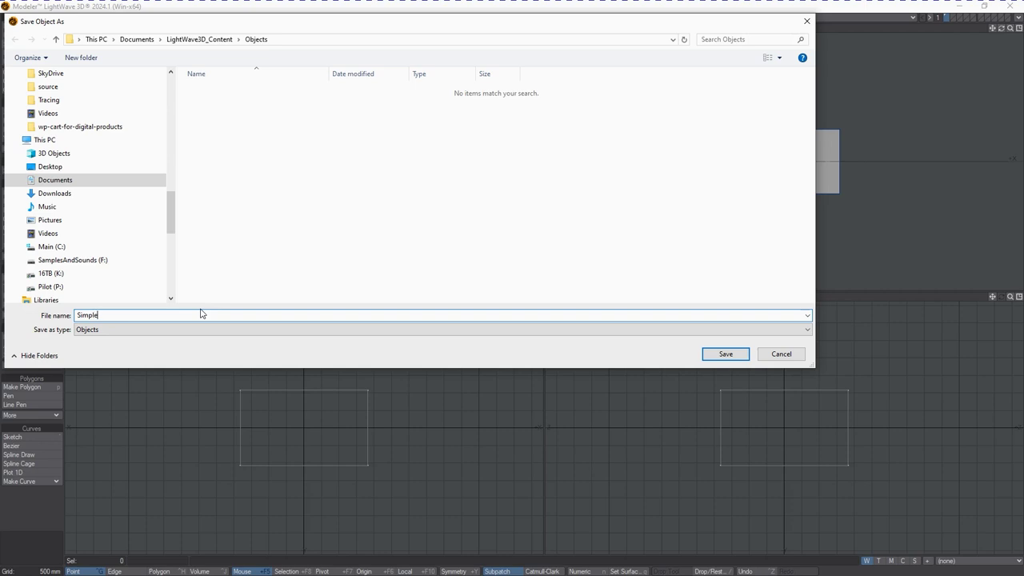
pyautogui.press('Return')
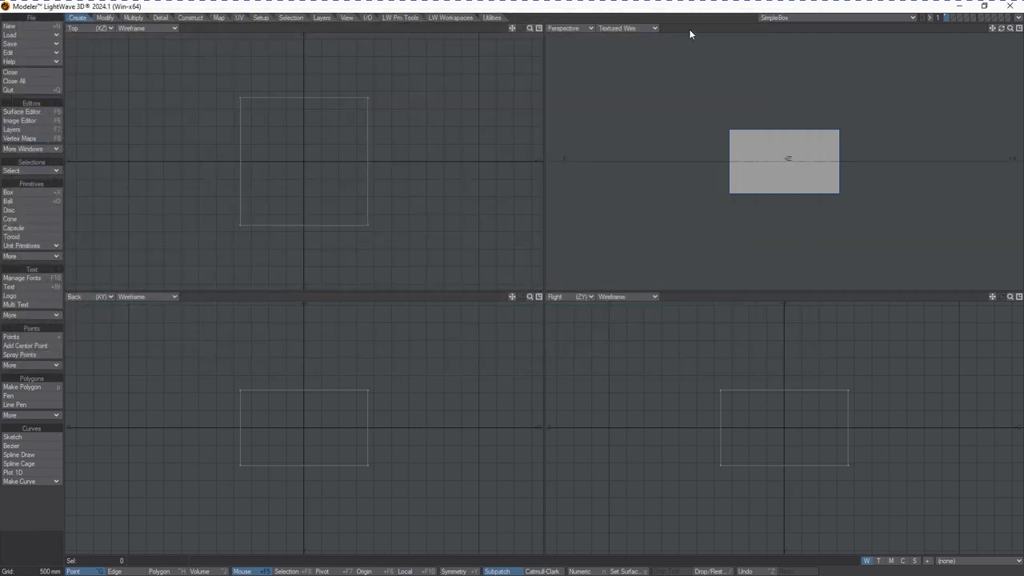
pyautogui.doubleClick(731, 7)
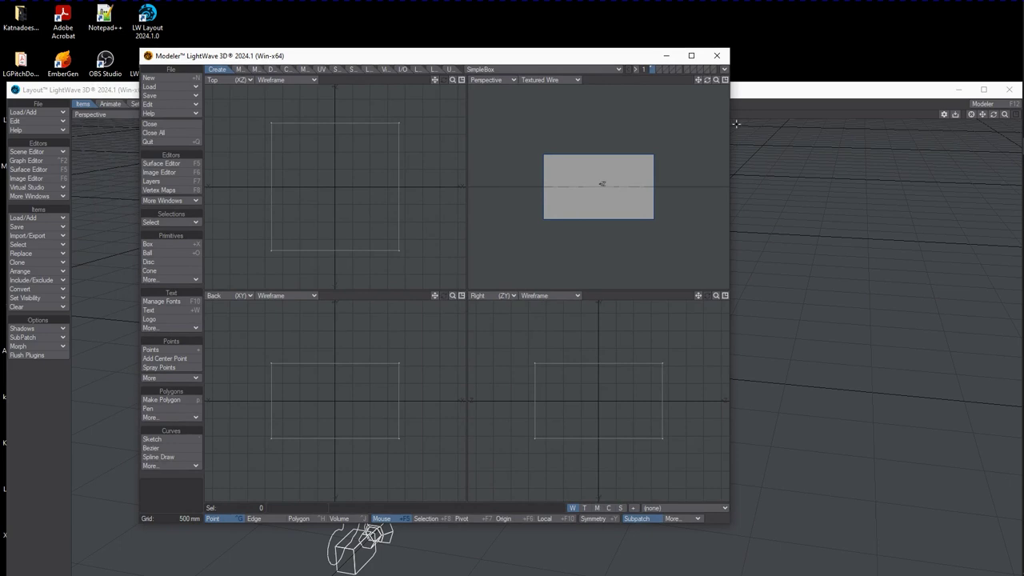
# Bring Modeler back to the front and make it fill the screen.
pyautogui.click(748, 96)
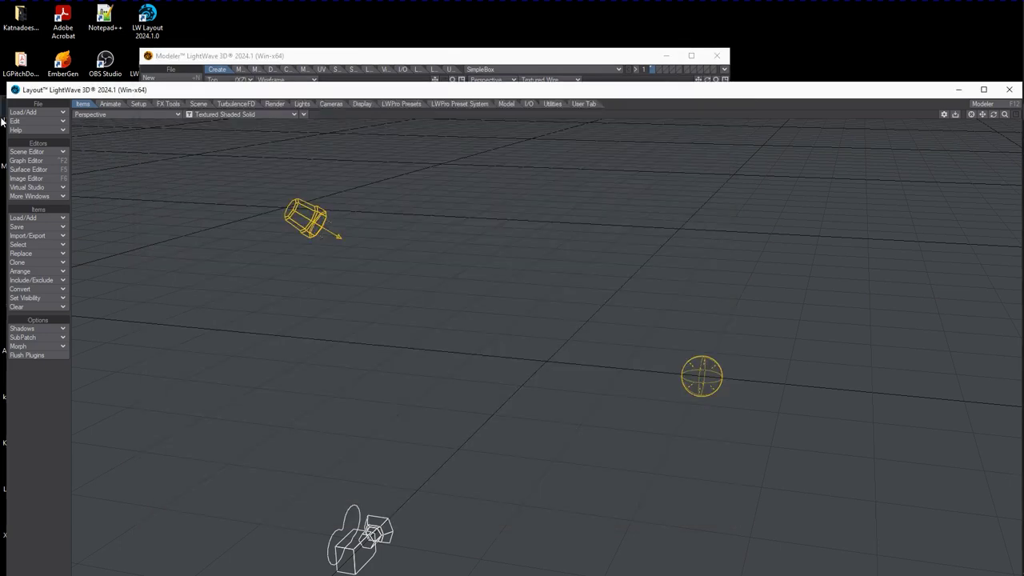
pyautogui.click(447, 62)
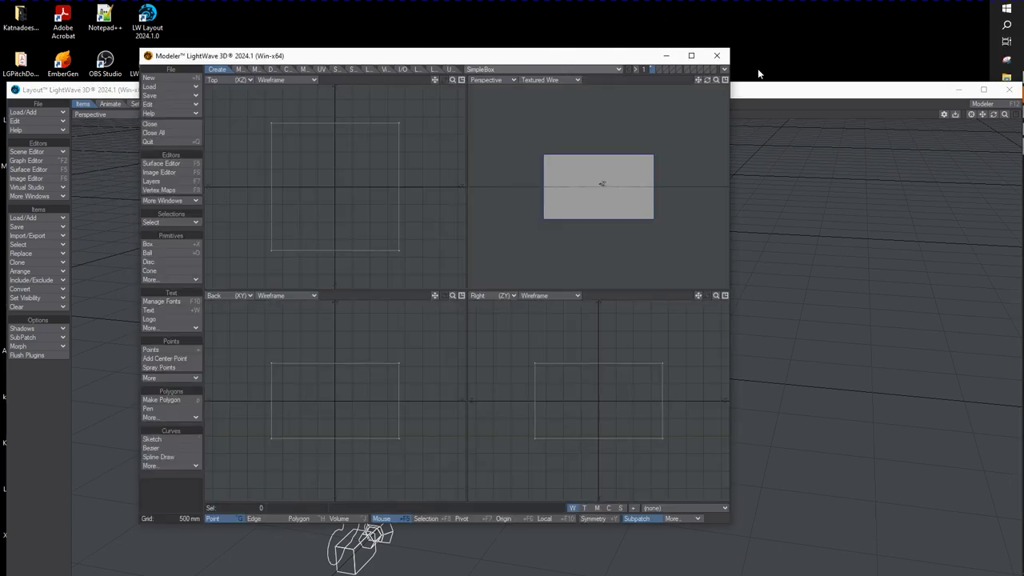
pyautogui.click(691, 55)
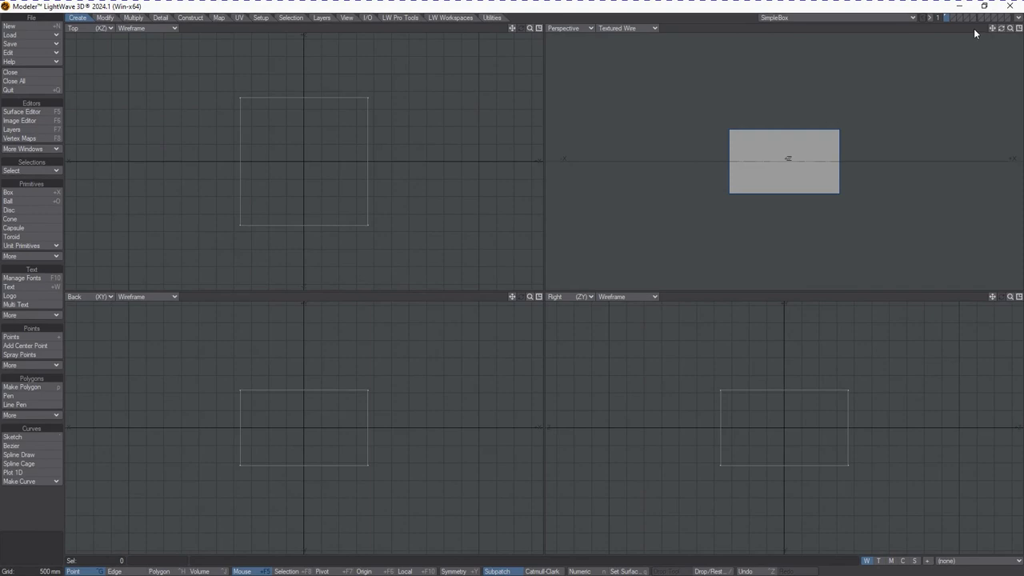
# Send SimpleBox to Layout, maximize Layout, and open the Surface Editor.
pyautogui.click(1017, 18)
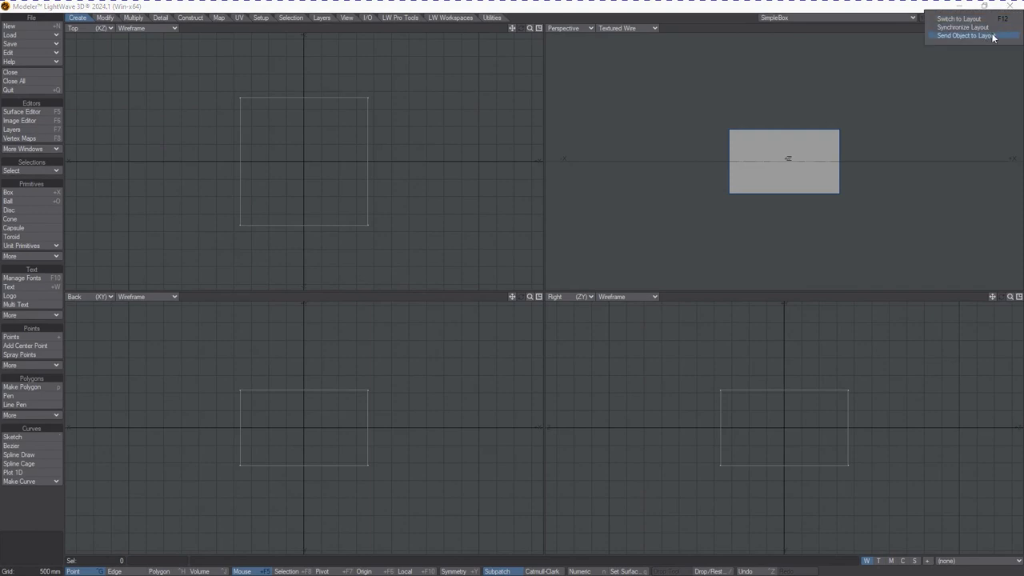
pyautogui.click(991, 36)
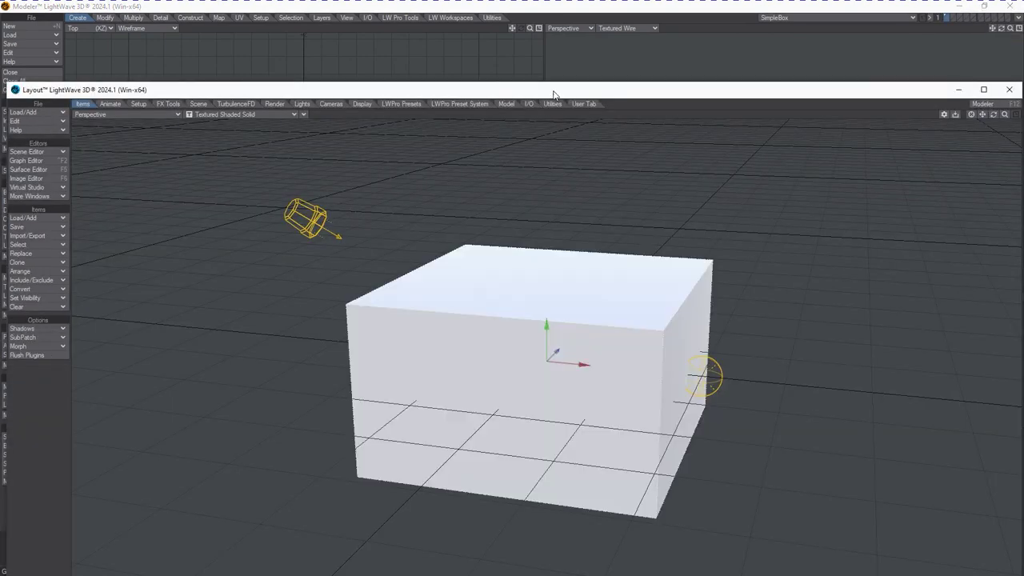
pyautogui.doubleClick(554, 91)
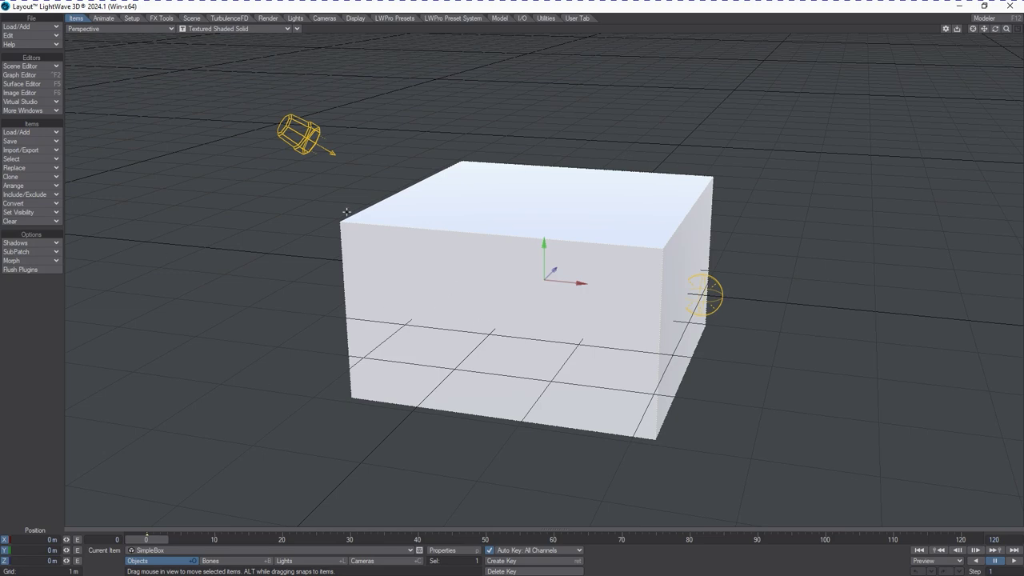
pyautogui.click(48, 83)
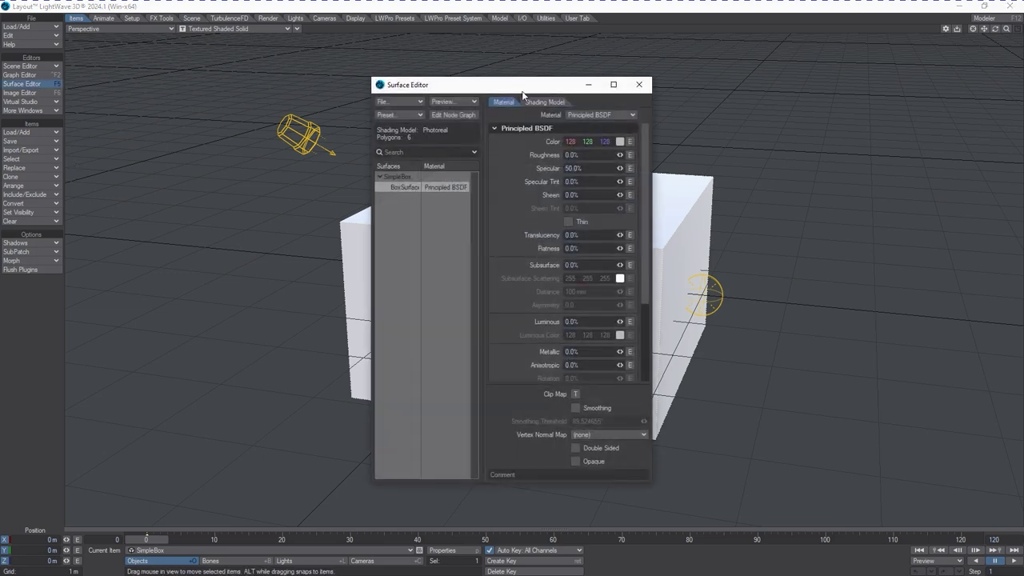
# Reposition and widen the Surface Editor, then set BoxSurface Specular to 0%.
pyautogui.moveTo(523, 95); pyautogui.dragTo(667, 104)
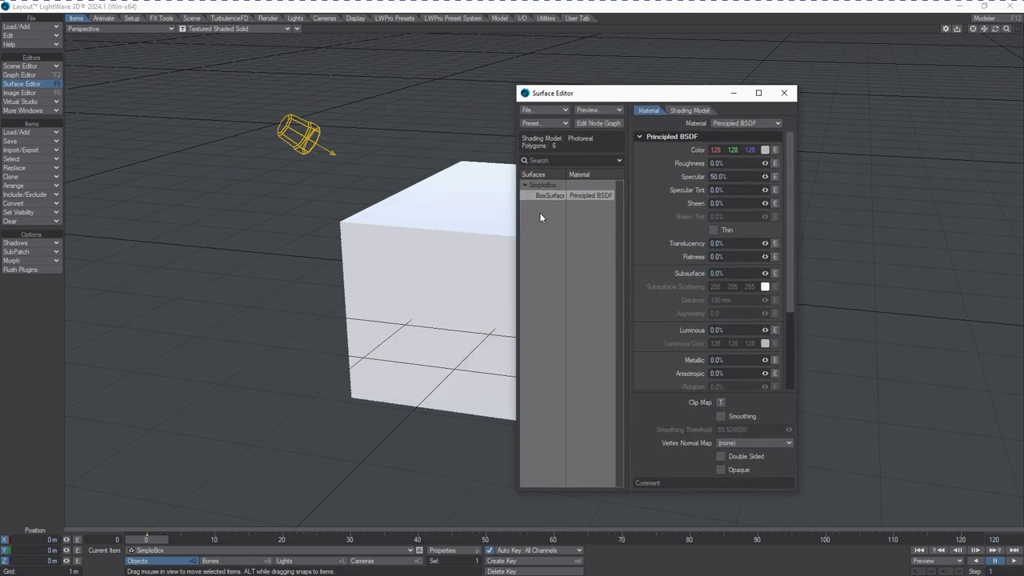
pyautogui.moveTo(516, 210); pyautogui.dragTo(422, 210)
pyautogui.moveTo(623, 92); pyautogui.dragTo(743, 88)
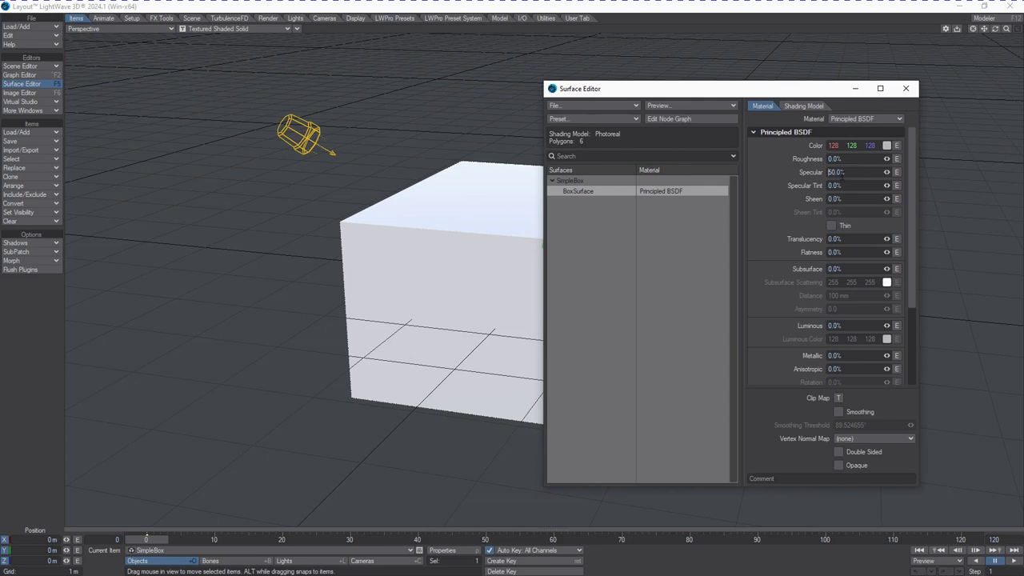
pyautogui.click(838, 172)
pyautogui.write('0')
pyautogui.press('Tab')
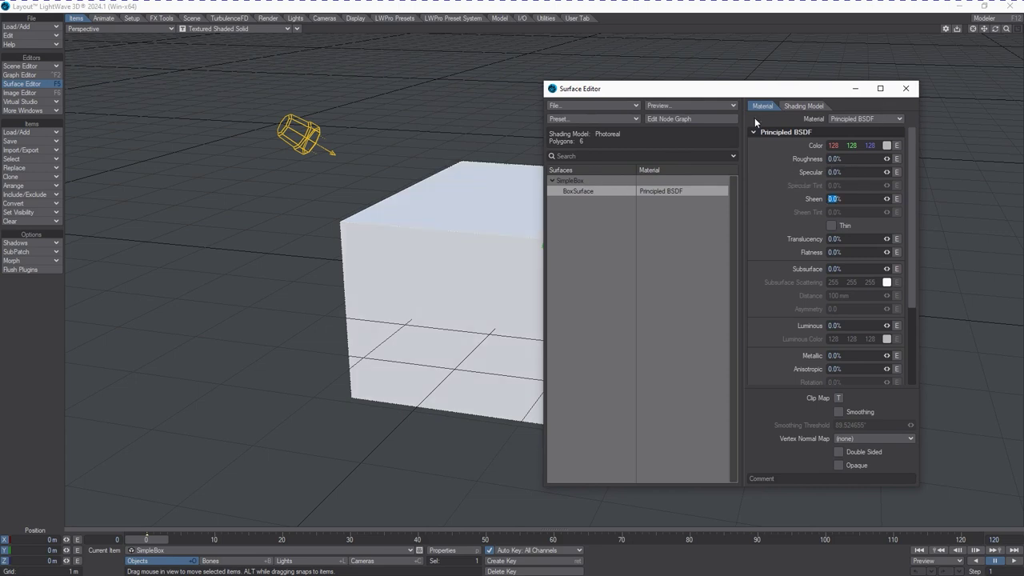
# Set BoxSurface colour to deep blue (0, 31, 127) and switch to Modeler to check it.
pyautogui.click(886, 145)
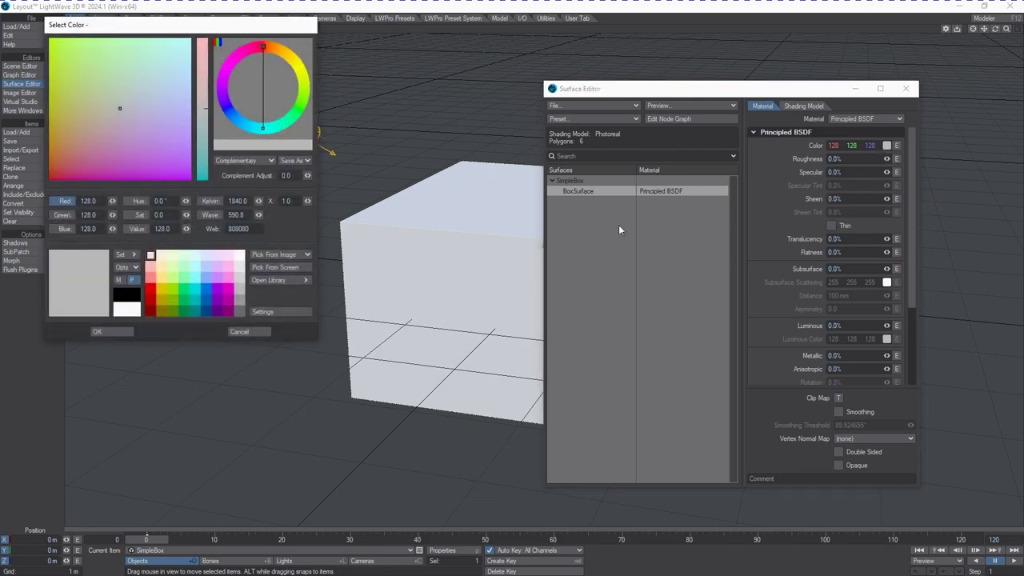
pyautogui.click(205, 301)
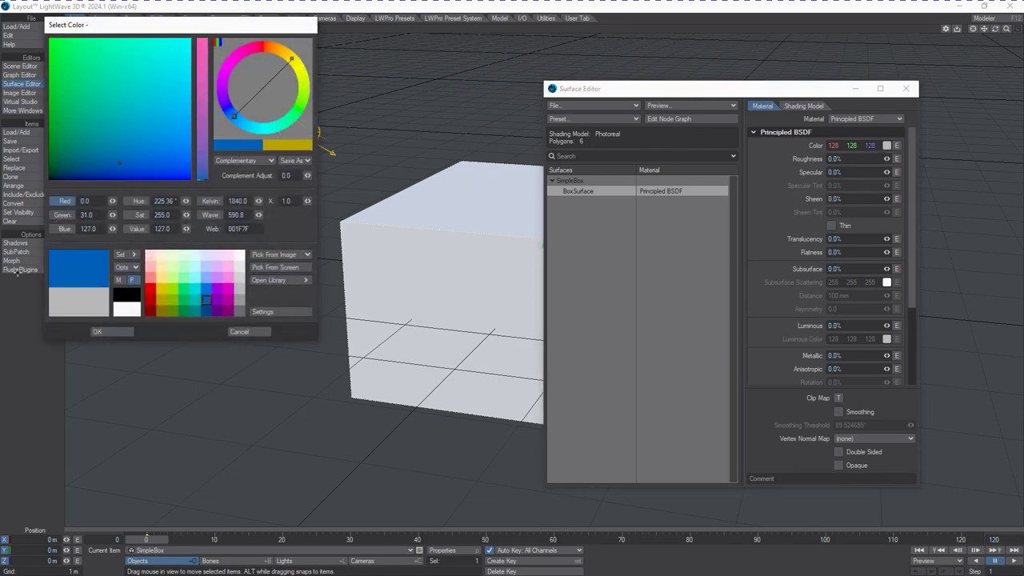
pyautogui.click(66, 272)
pyautogui.click(135, 331)
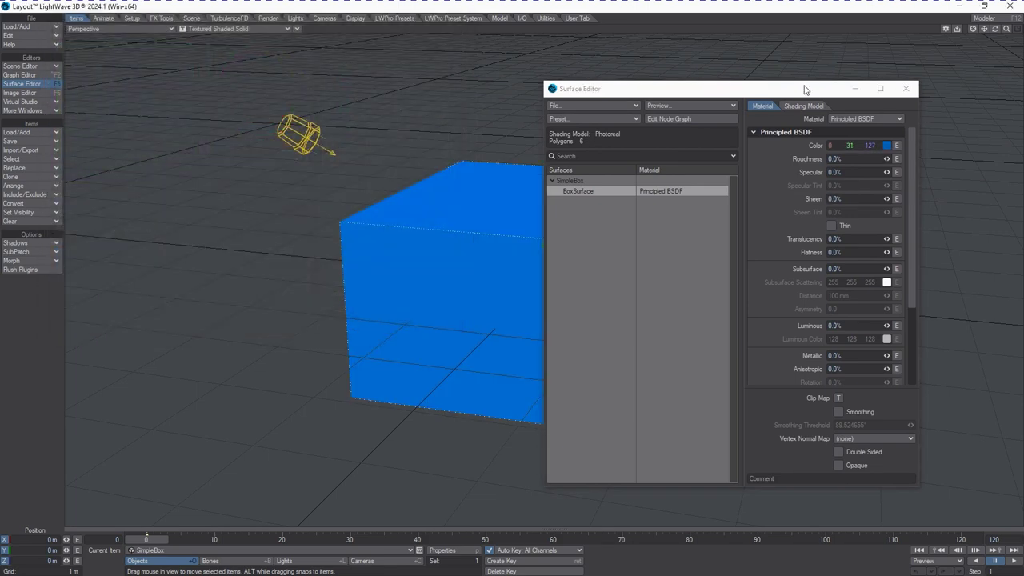
pyautogui.click(984, 17)
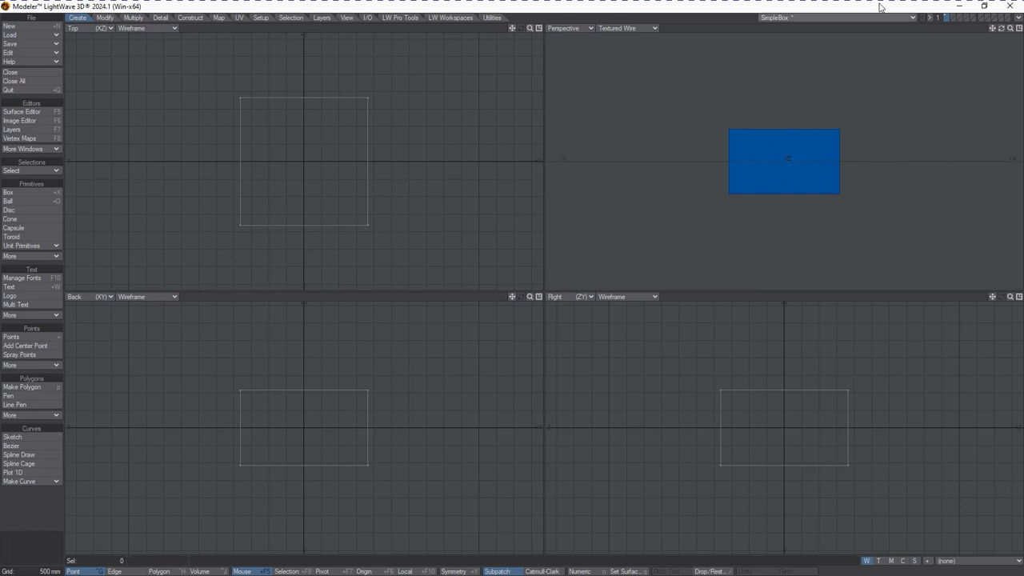
# Return to Layout and move the Surface Editor right beside the blue SimpleBox.
pyautogui.click(947, 16)
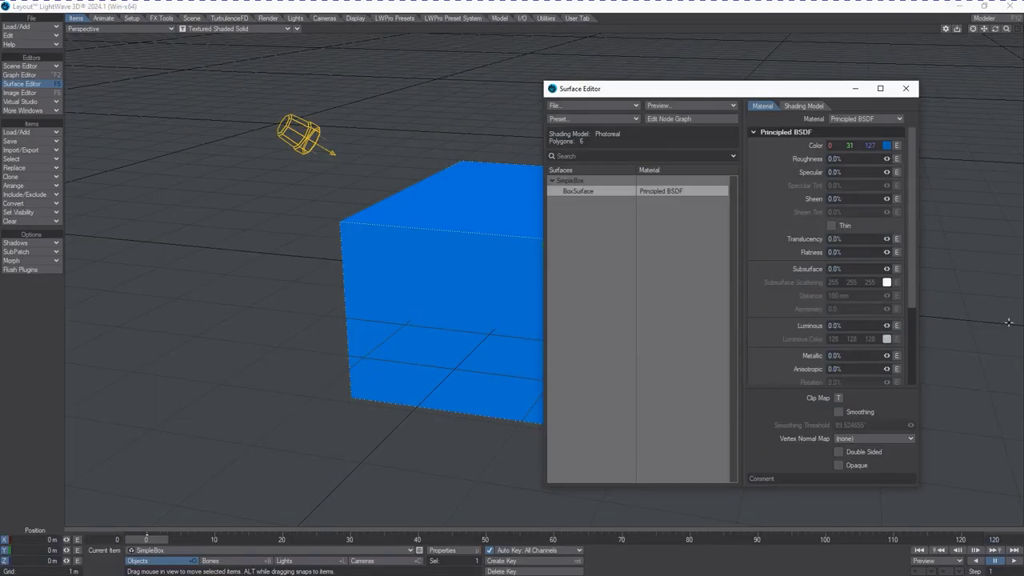
pyautogui.click(816, 25)
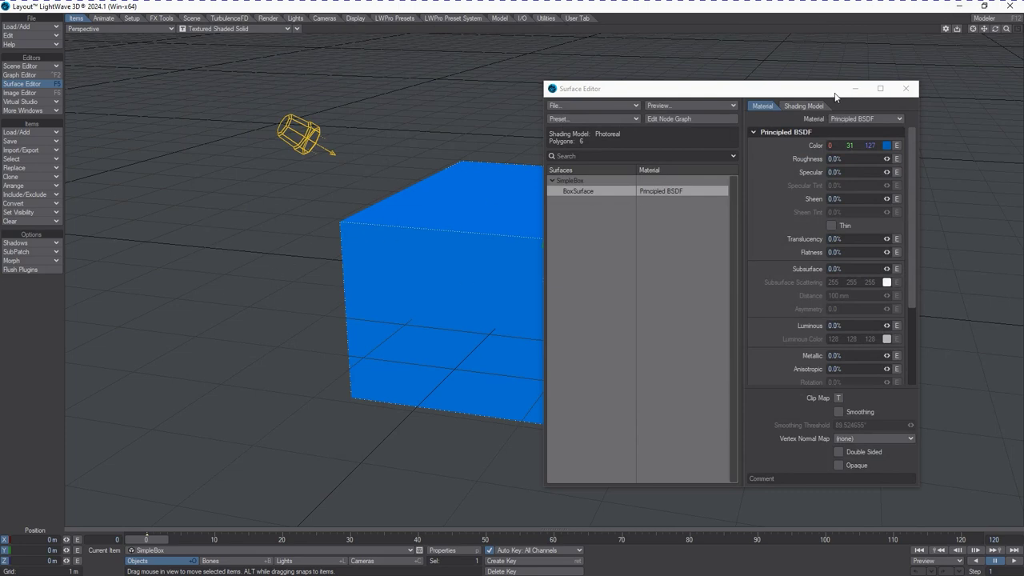
pyautogui.moveTo(752, 93); pyautogui.dragTo(827, 90)
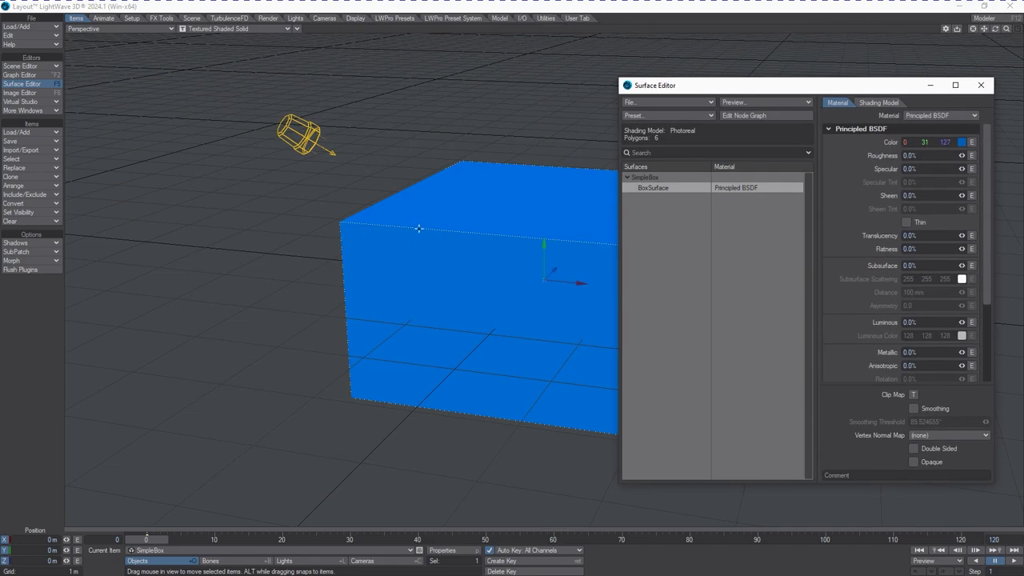